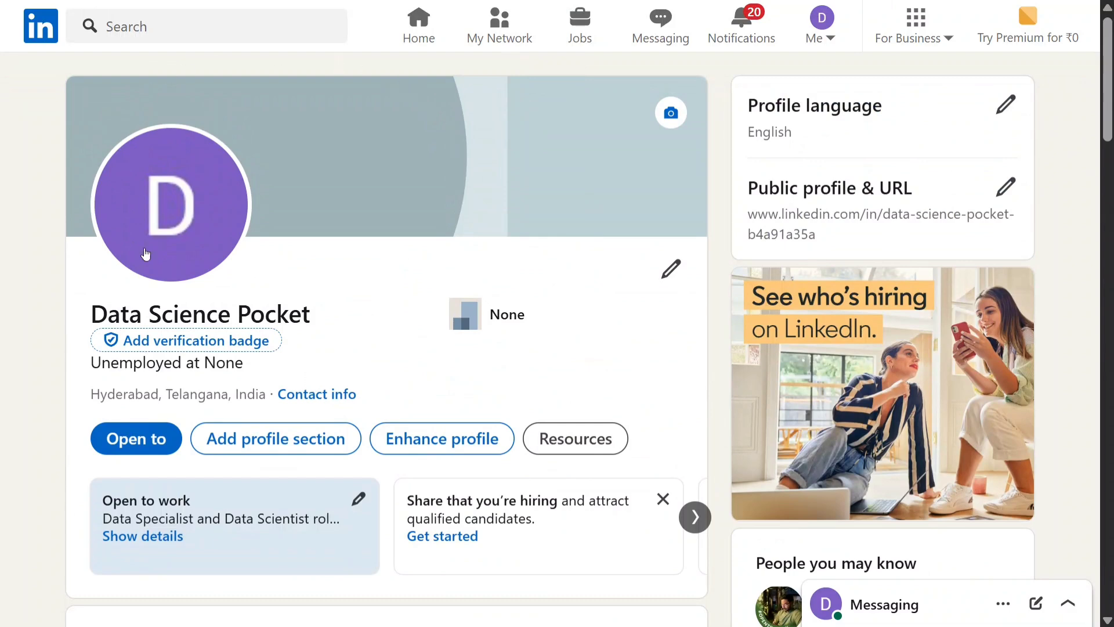
Step: Highlight the profile name Data Science Pocket, then clear the highlight
triple_click(315, 318)
click(319, 321)
triple_click(319, 321)
click(340, 408)
Step: Review the Activity posts, from the older Zapier automation post back to the newest AI-generated one
scroll(322, 374, down, 5)
scroll(325, 373, down, 5)
scroll(323, 370, down, 1)
scroll(351, 316, down, 3)
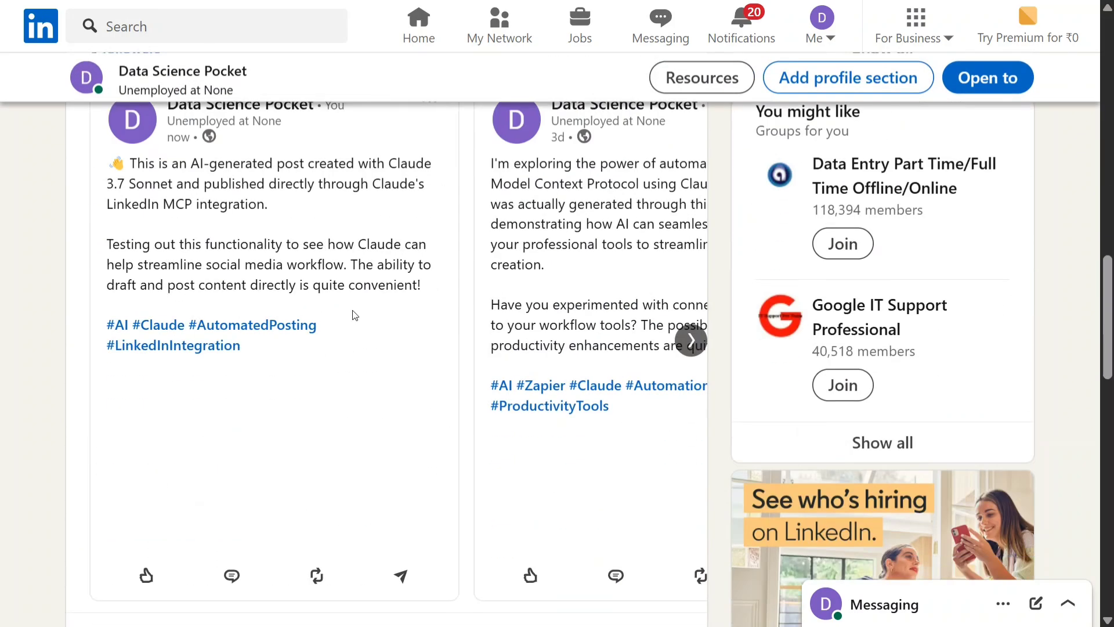
scroll(354, 318, up, 2)
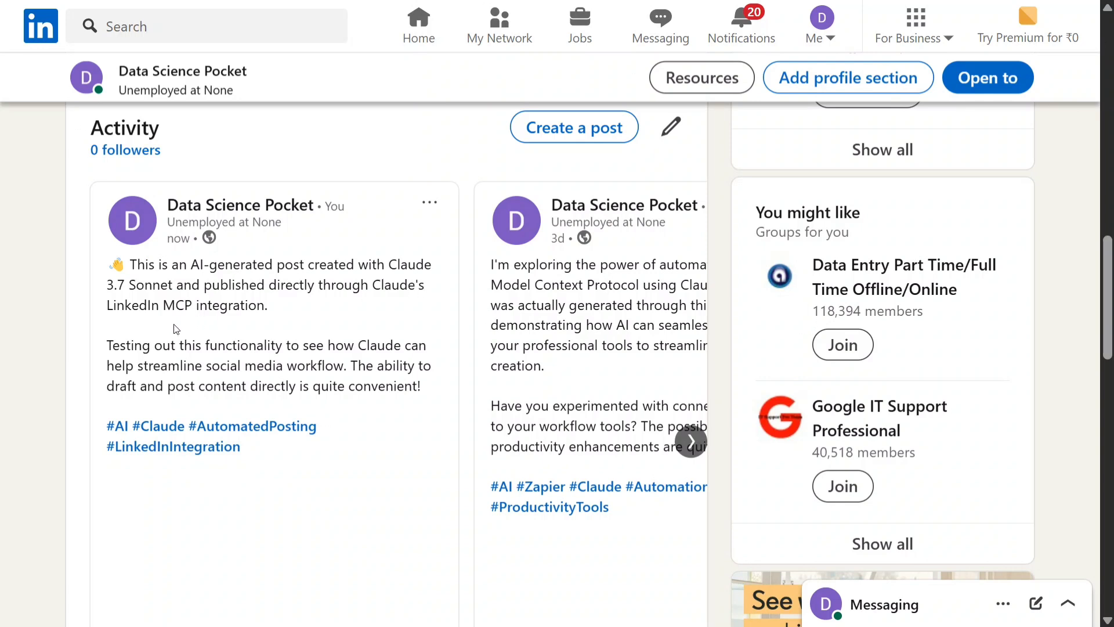
click(690, 442)
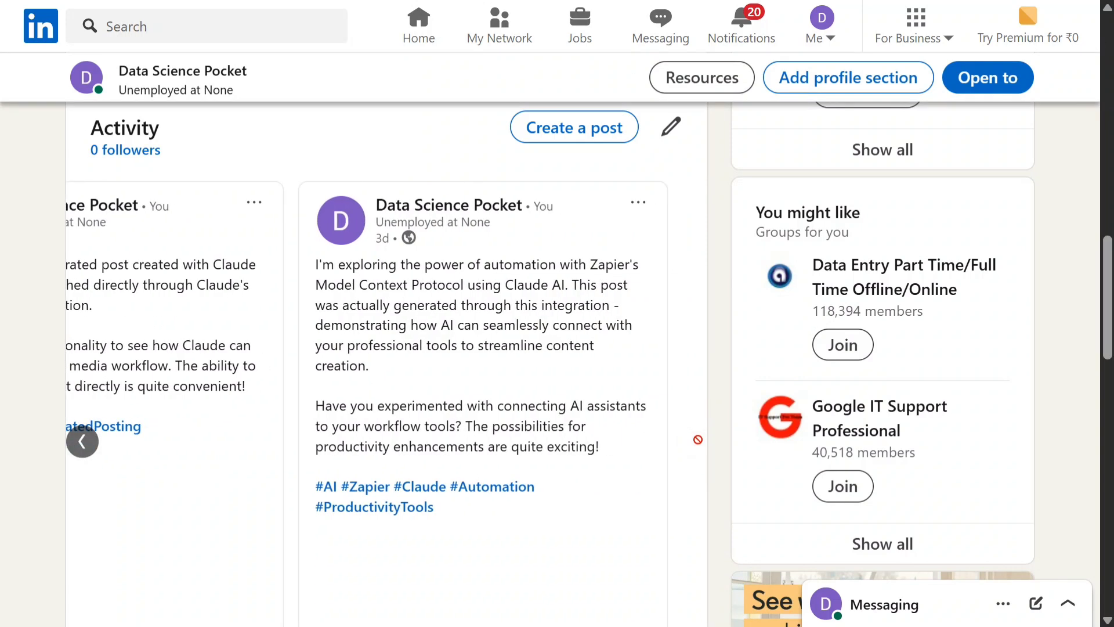
click(73, 441)
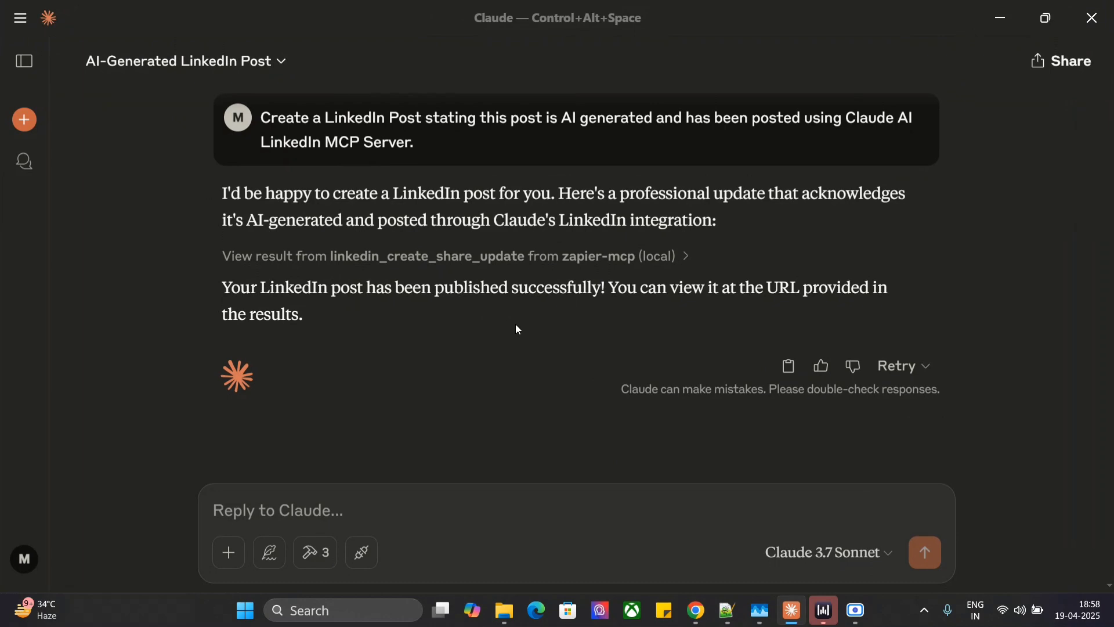
Step: Dictate and send a request for another LinkedIn post saying model context protocol is great
click(382, 494)
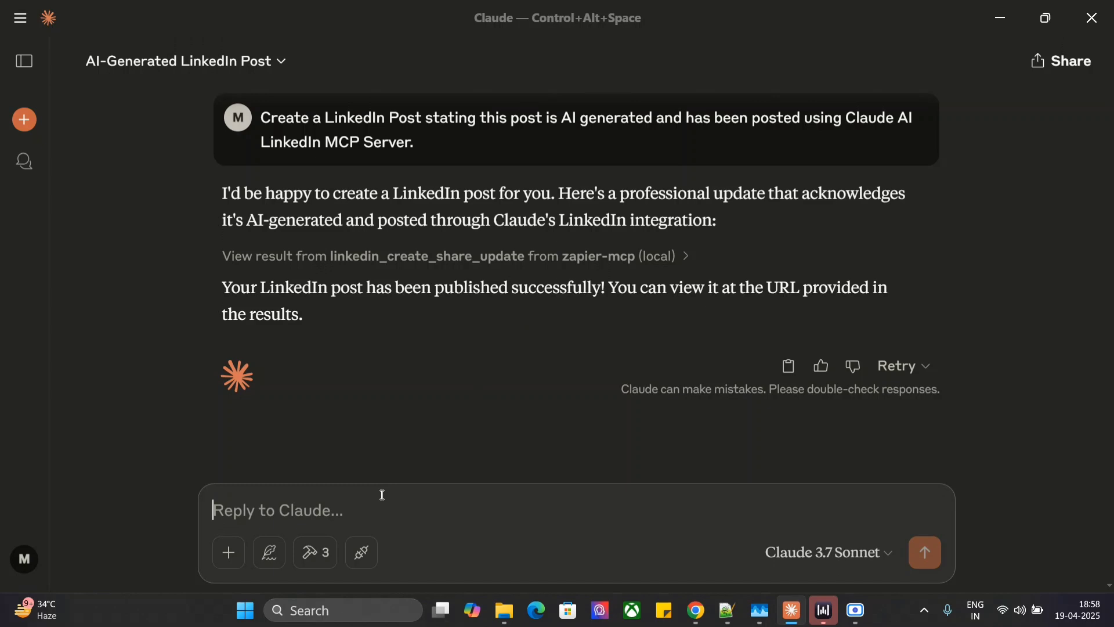
key(ctrl+super)
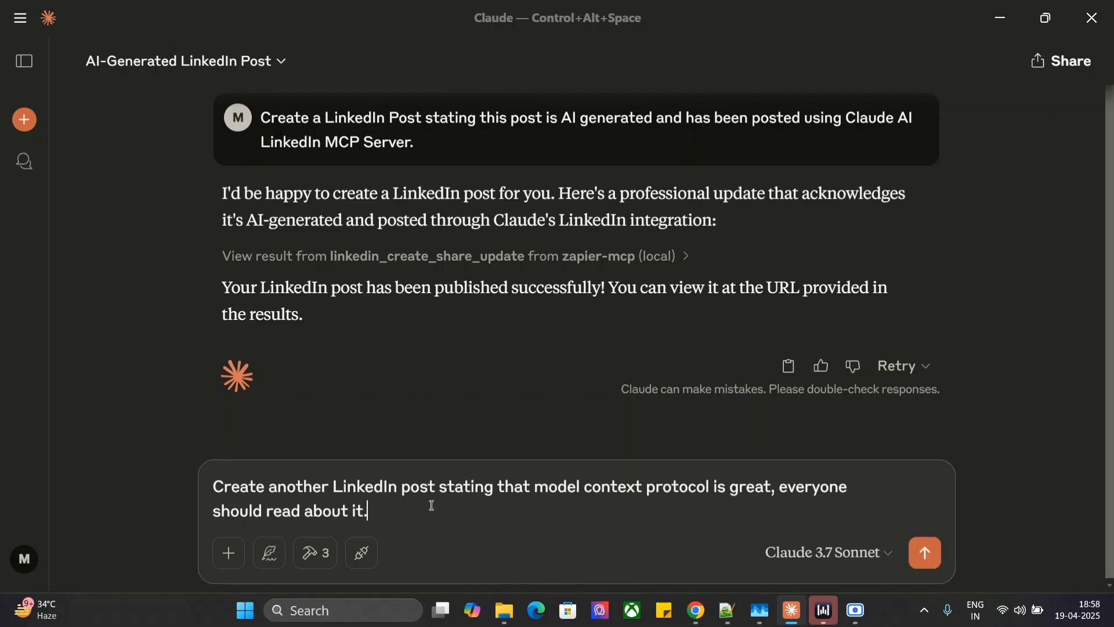
click(925, 552)
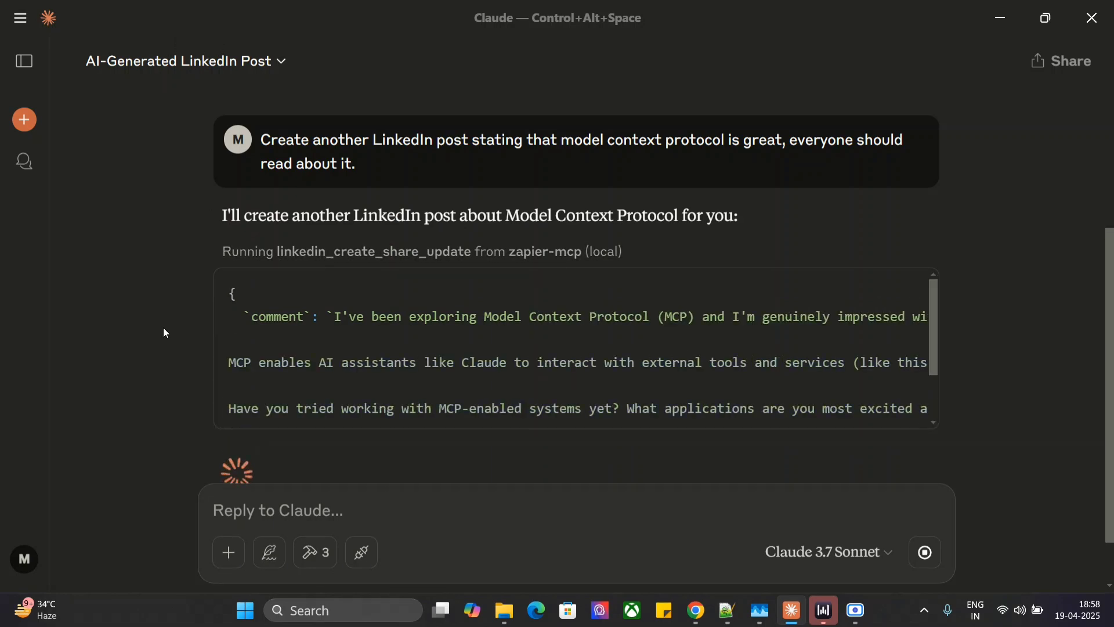
Step: Follow Claude's linkedin_create_share_update run until it reports the MCP post published
scroll(164, 332, down, 1)
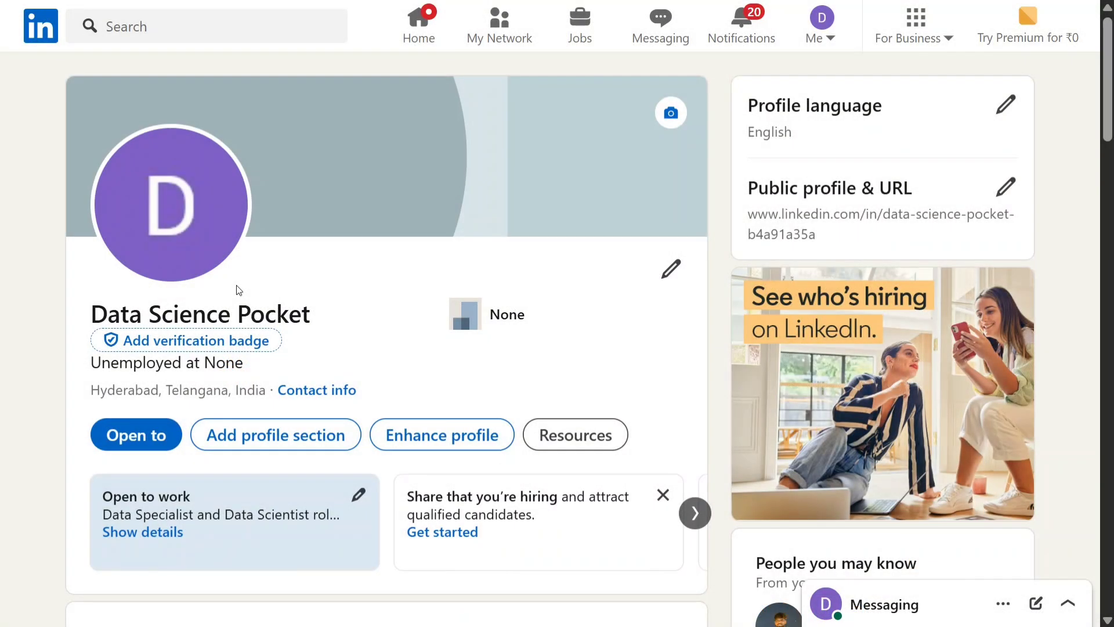
scroll(239, 290, down, 5)
scroll(238, 290, down, 8)
scroll(237, 290, down, 3)
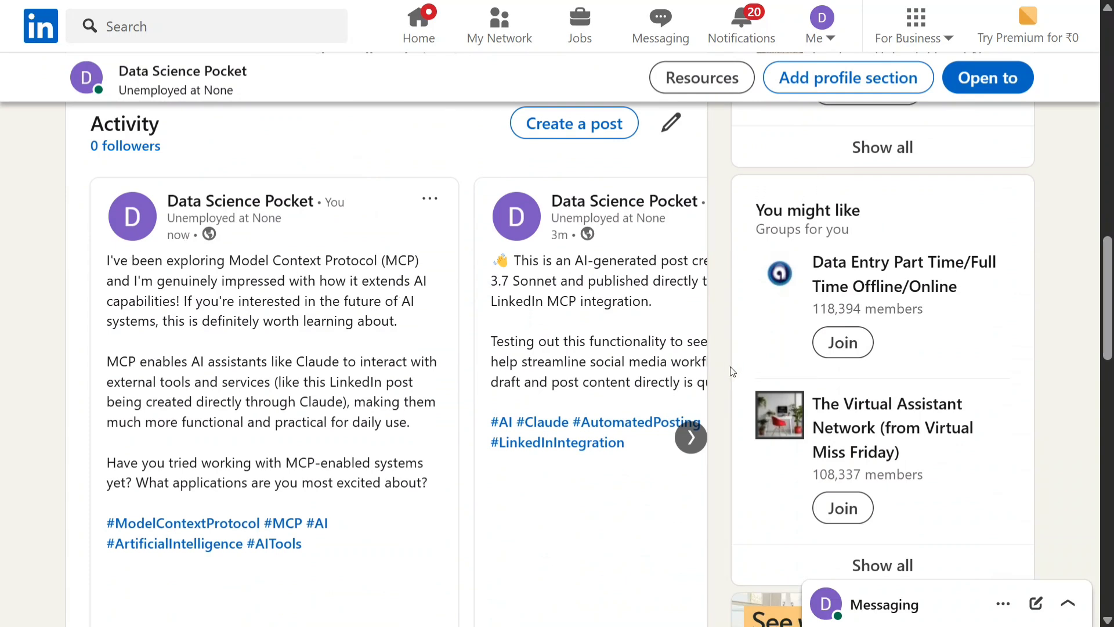
click(690, 437)
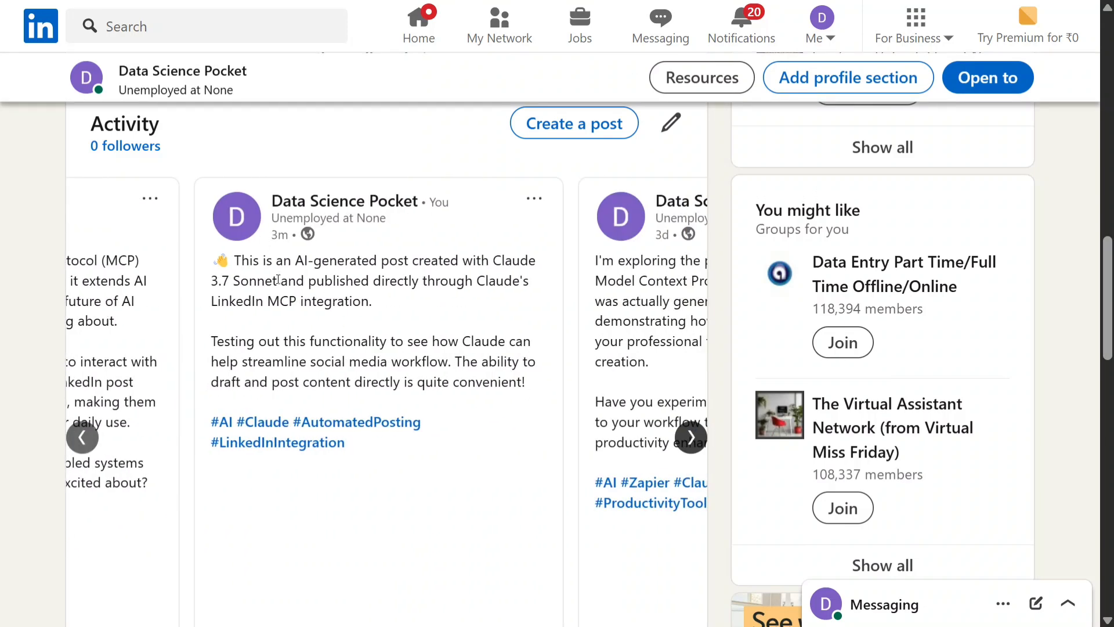
click(82, 437)
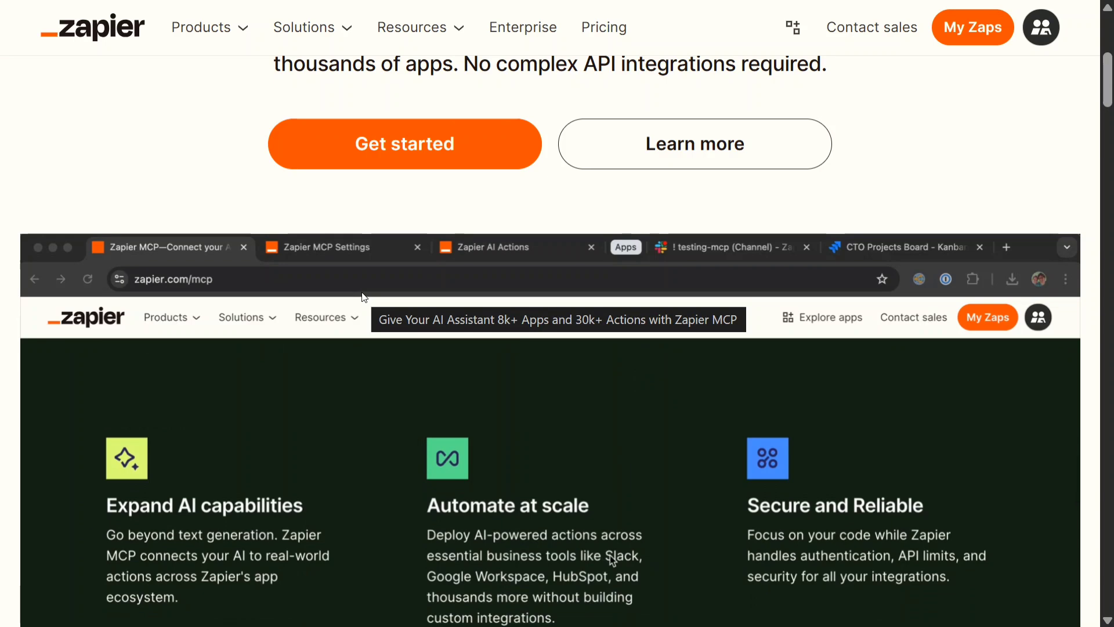
Step: Scroll up to the 'Connect your AI to any app with Zapier MCP' headline
scroll(294, 265, up, 3)
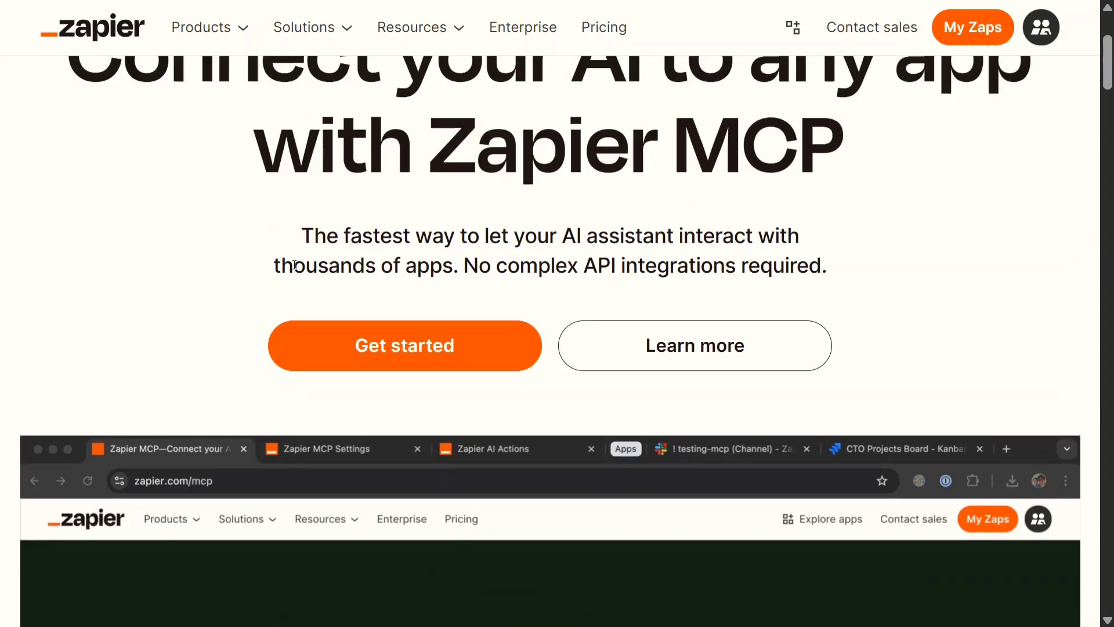
scroll(295, 265, up, 2)
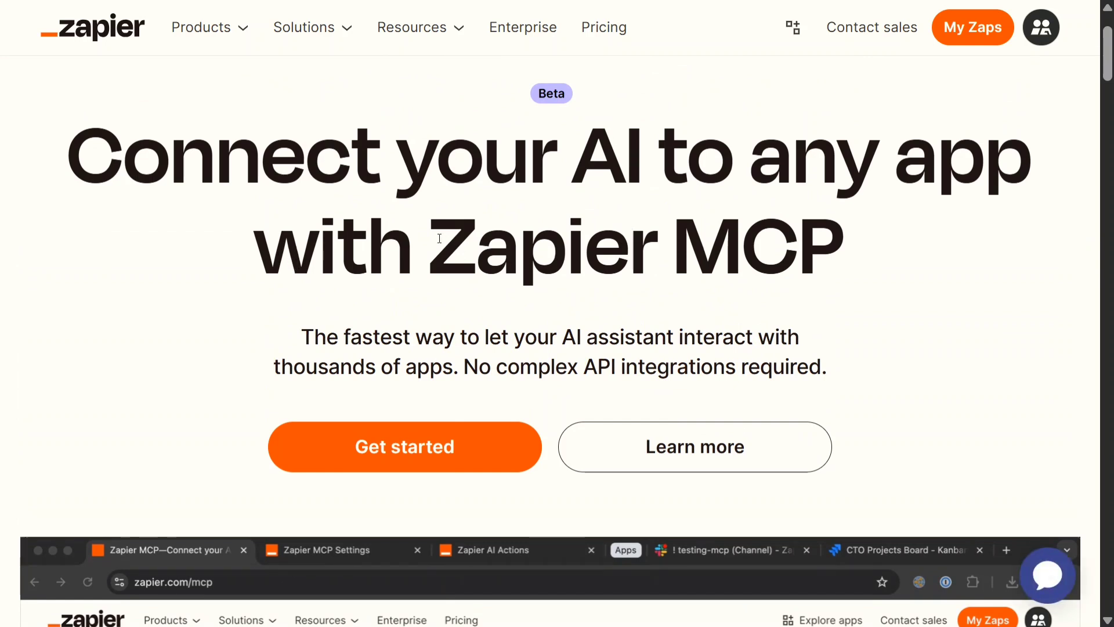
Step: Copy the MCP server endpoint URL from Zapier's MCP settings and view the saved actions
click(350, 449)
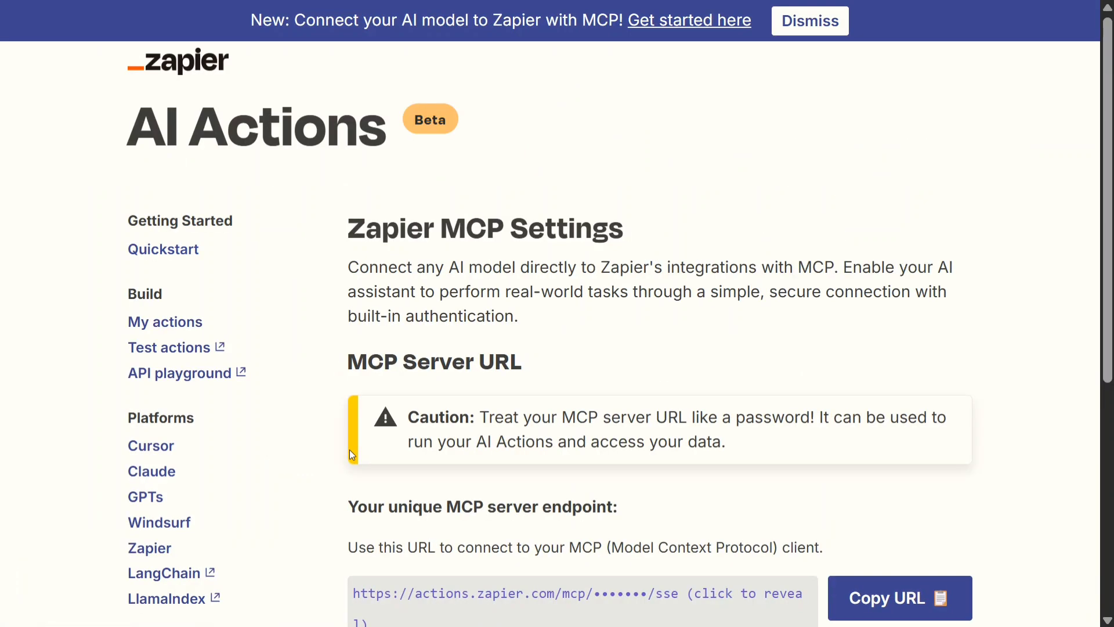
scroll(525, 432, down, 3)
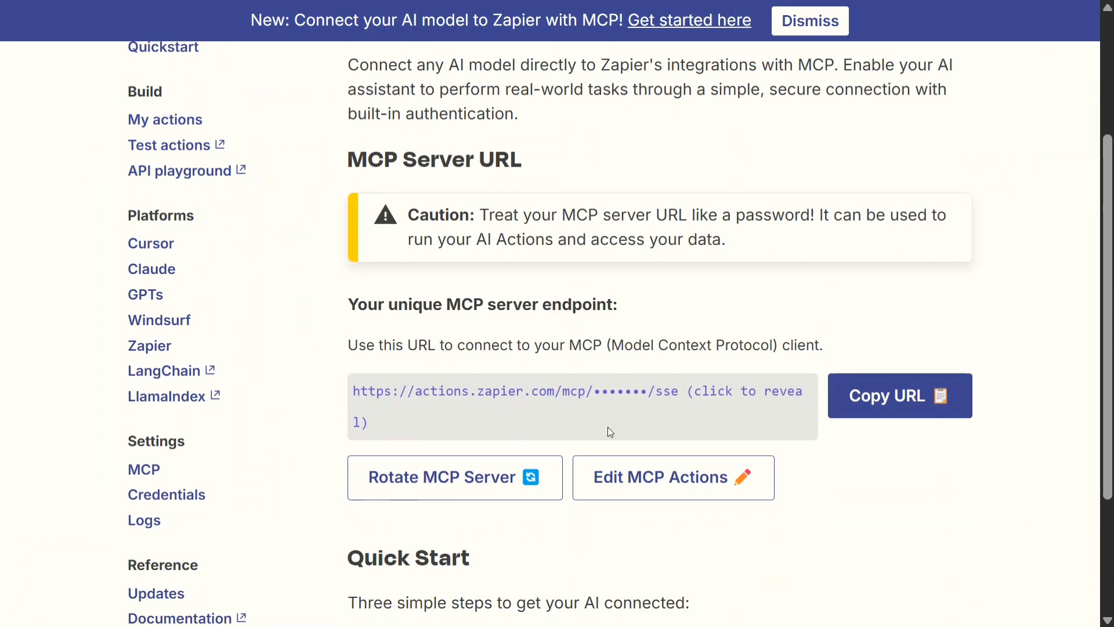
scroll(611, 433, down, 3)
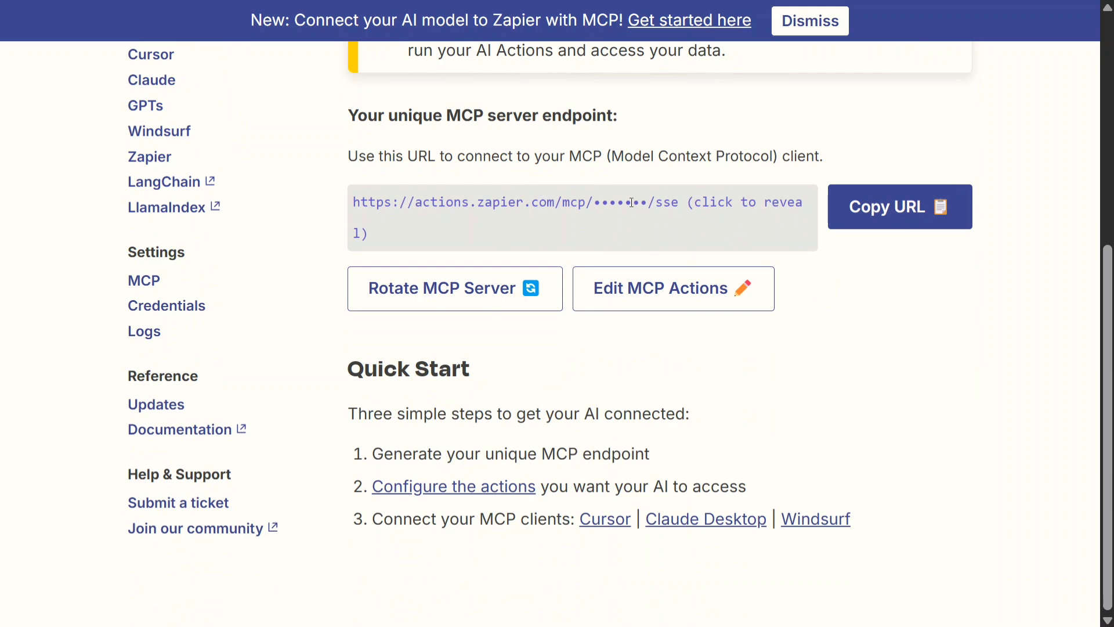
click(869, 217)
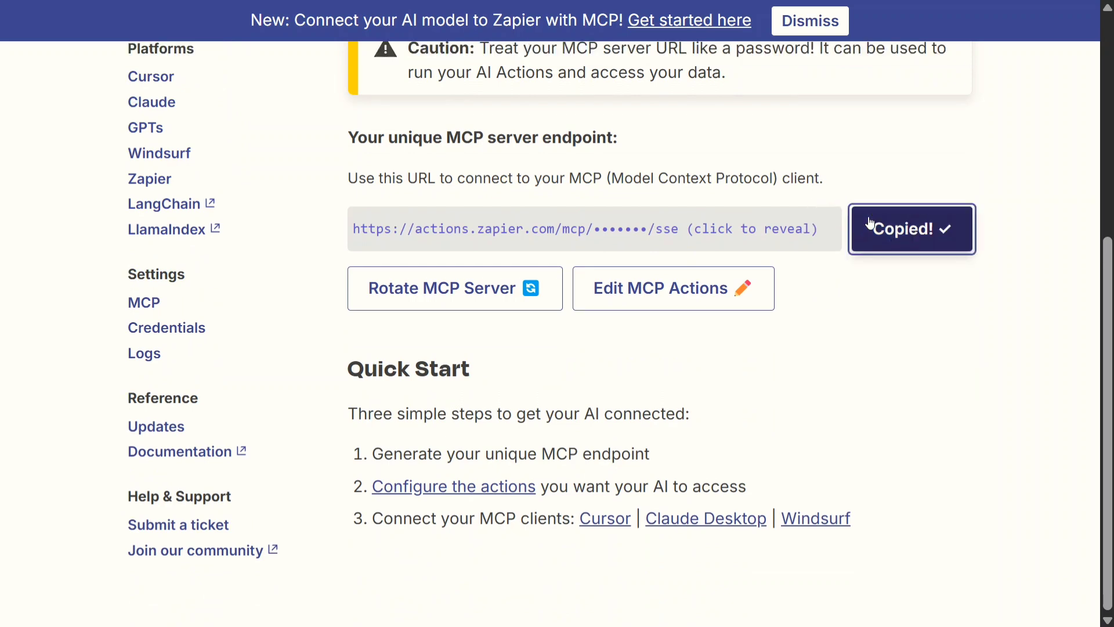
click(675, 293)
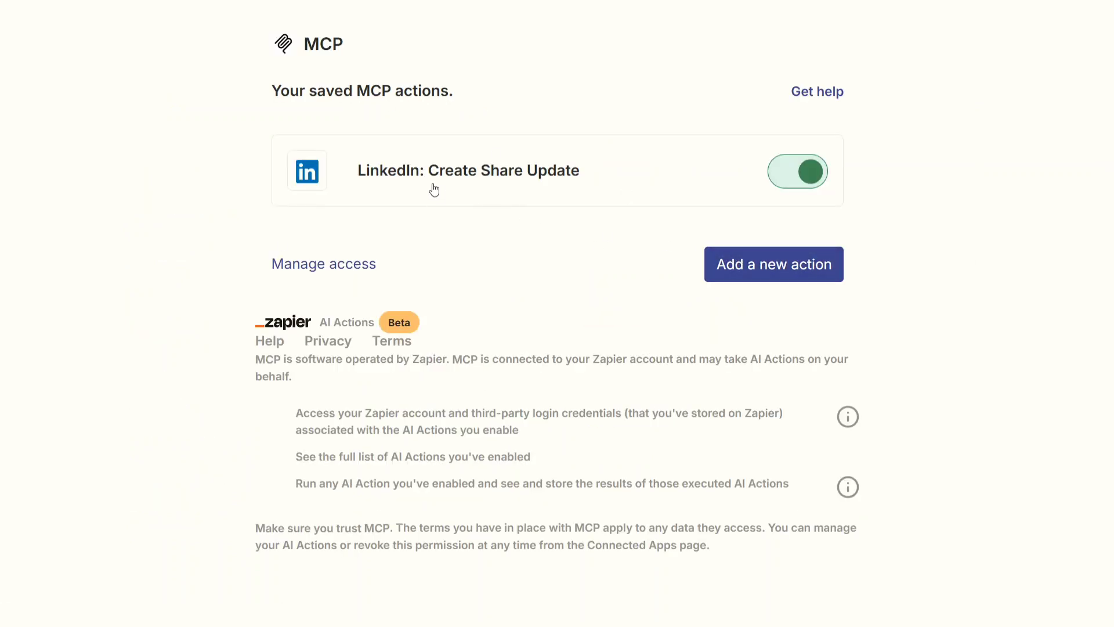
Step: Add the LinkedIn: Create Company Update action found by searching 'linkedin', and enable it
click(748, 265)
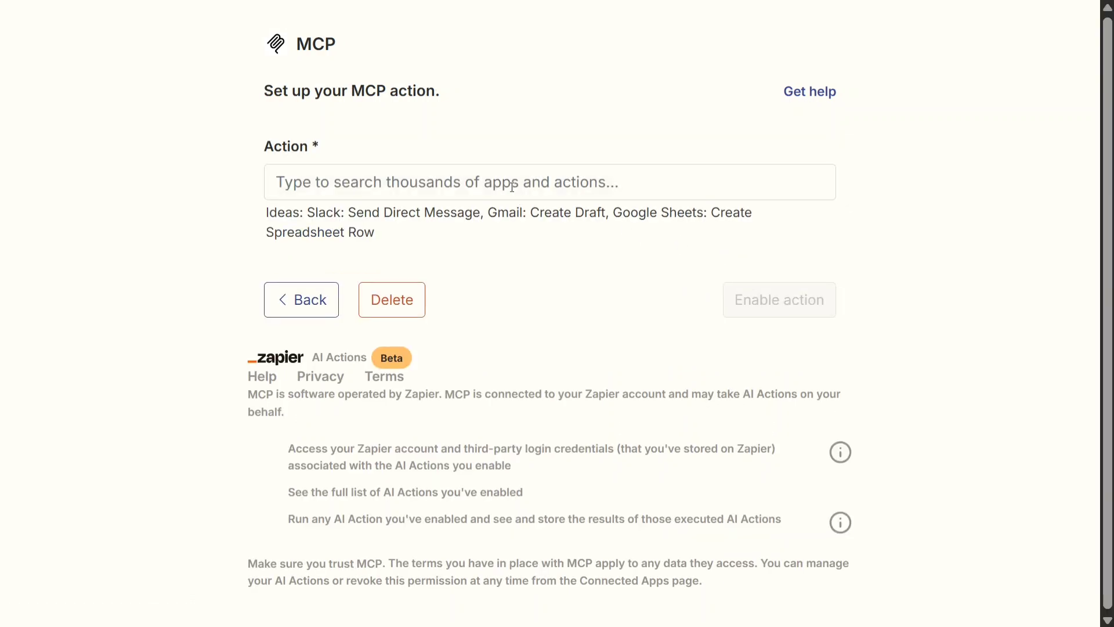
click(512, 186)
text(l)
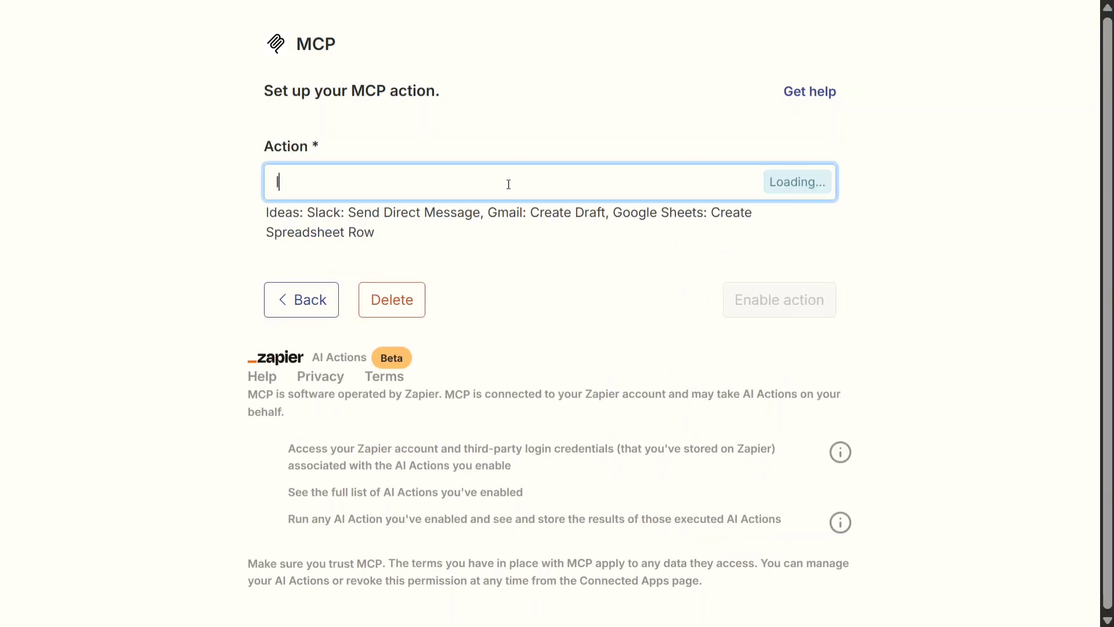
text(inkedin: Create Share Update)
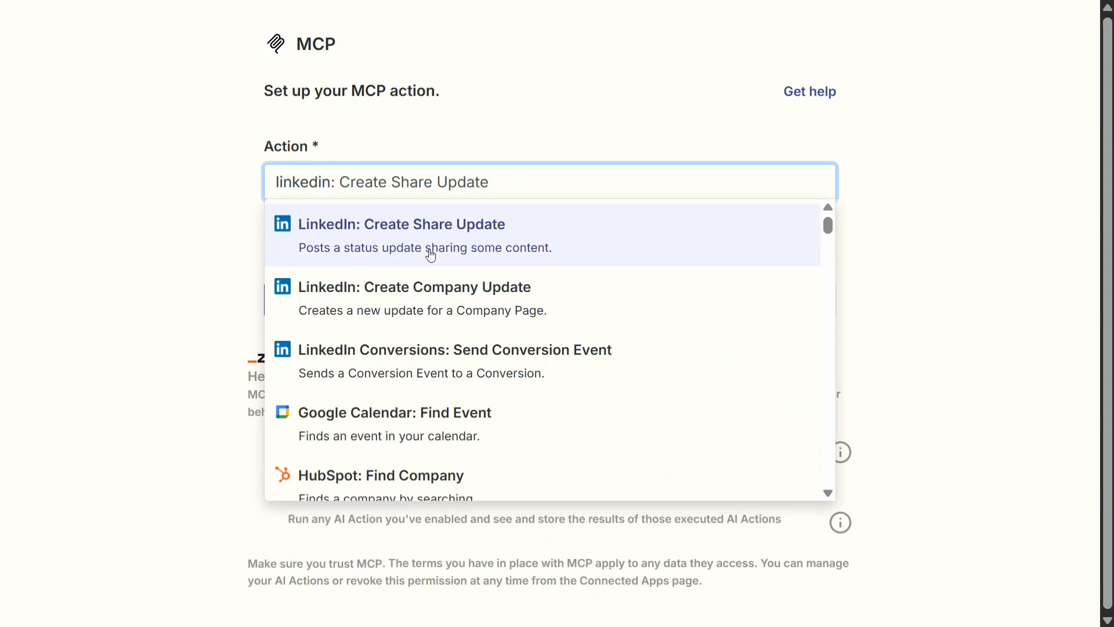
click(440, 304)
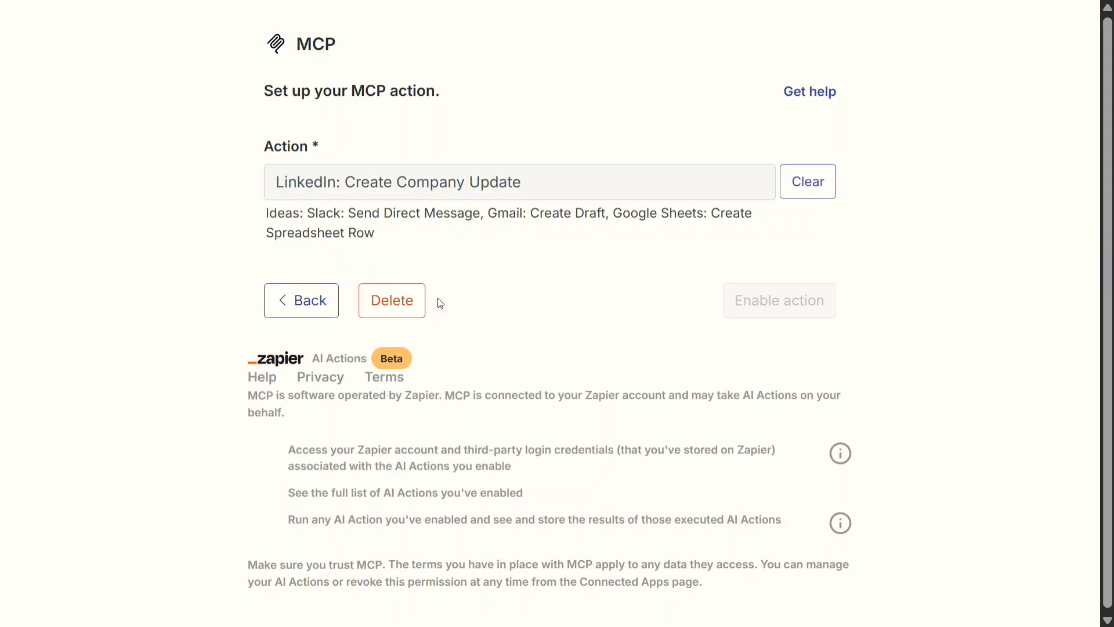
scroll(515, 267, down, 3)
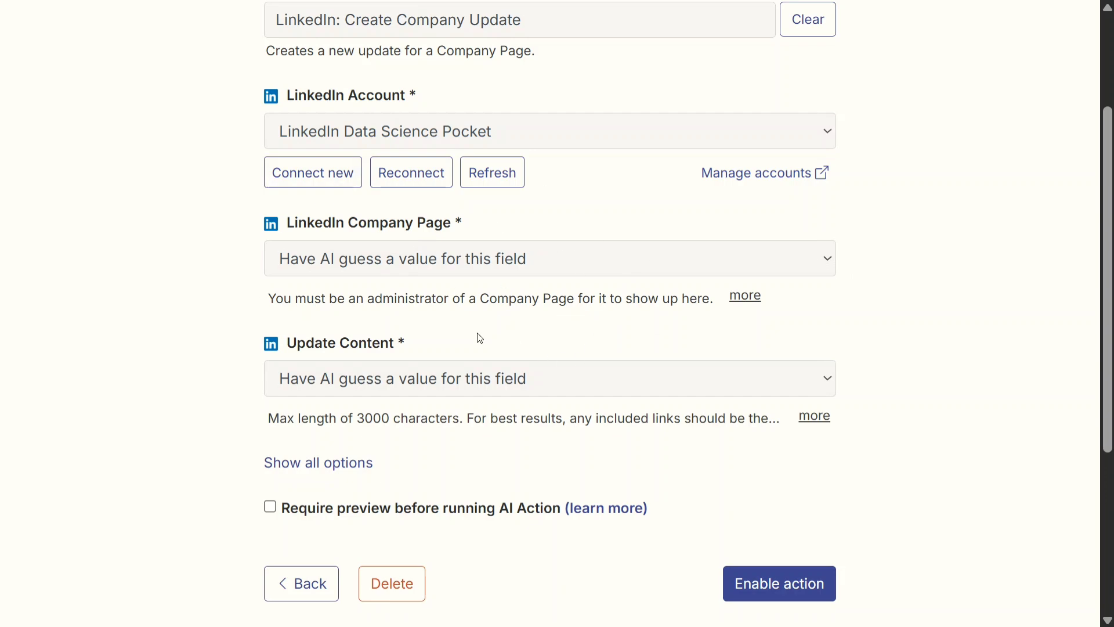
scroll(481, 338, down, 5)
click(748, 306)
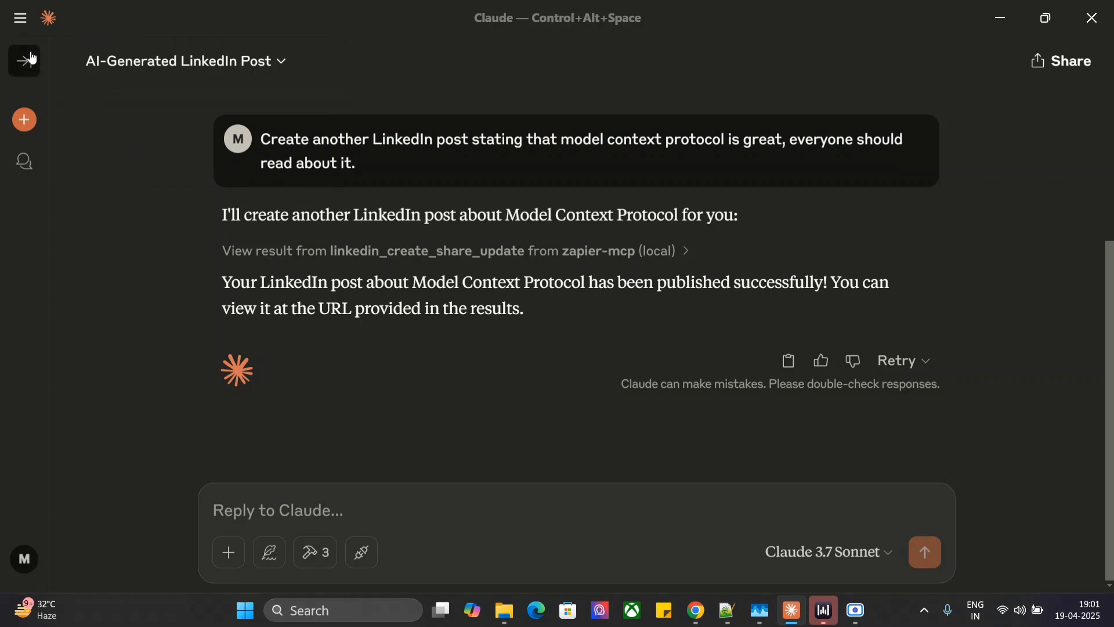
Step: Open the MCP config file through Settings > Developer > Edit Config
click(22, 21)
mouse_move(53, 51)
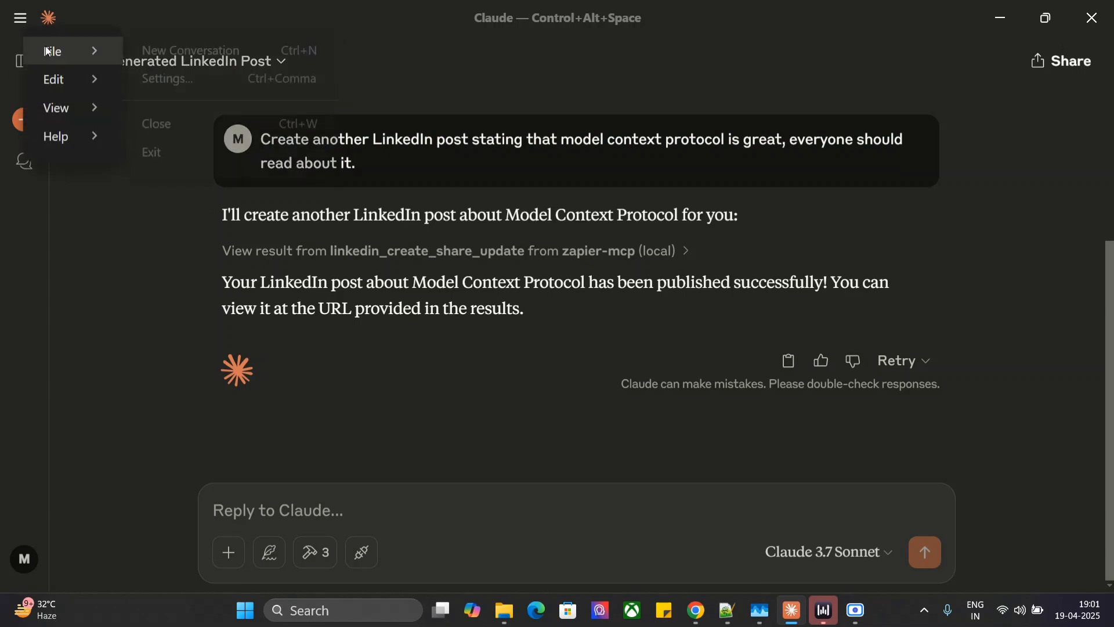
click(164, 75)
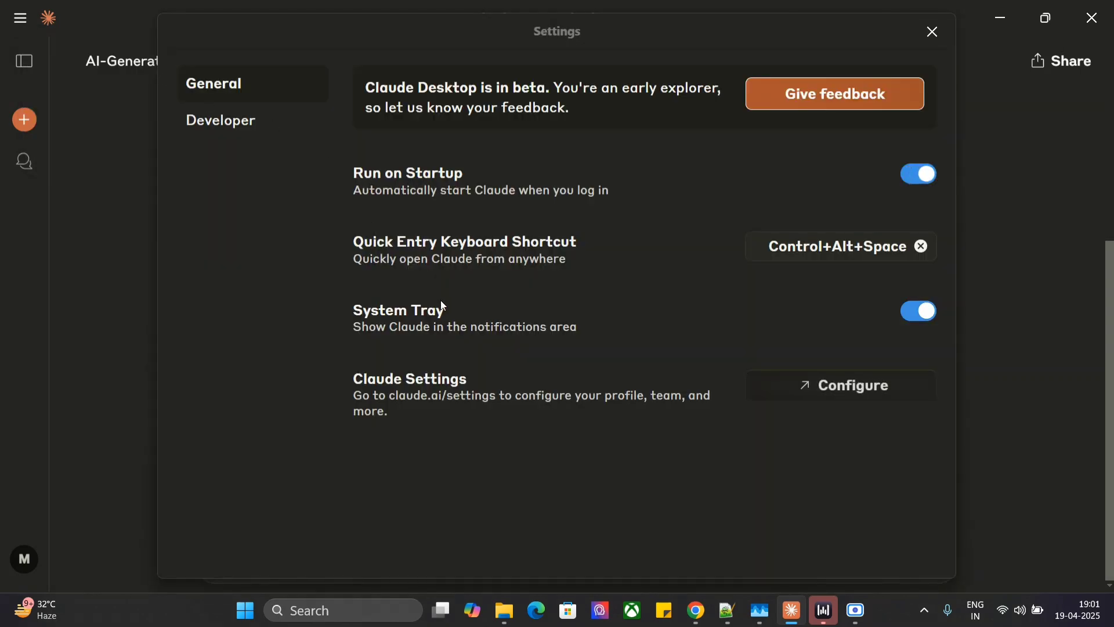
click(219, 121)
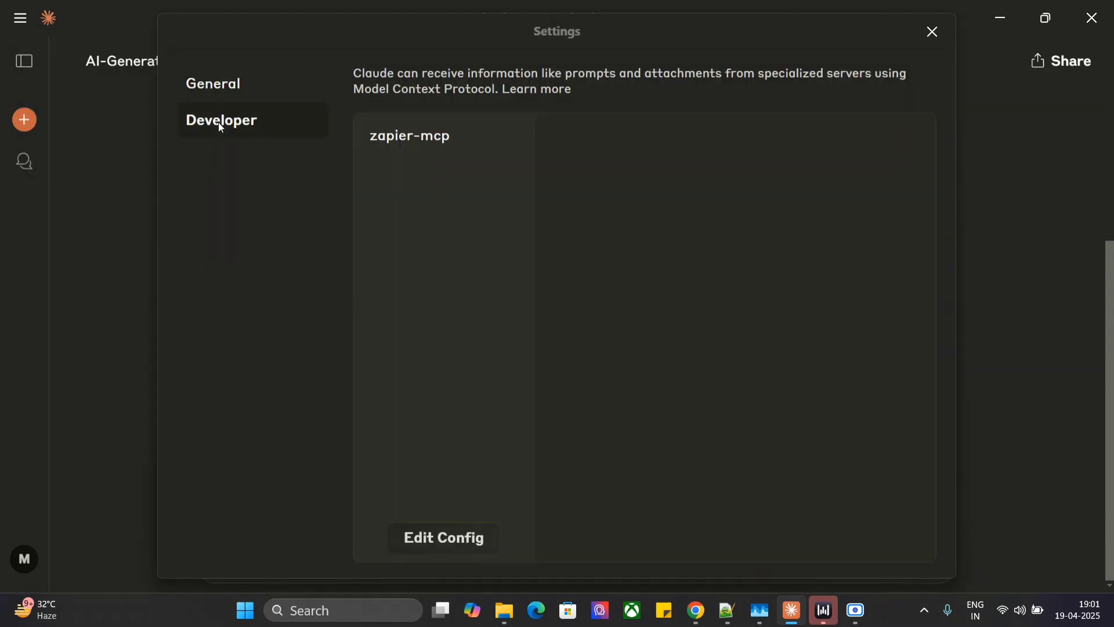
click(444, 539)
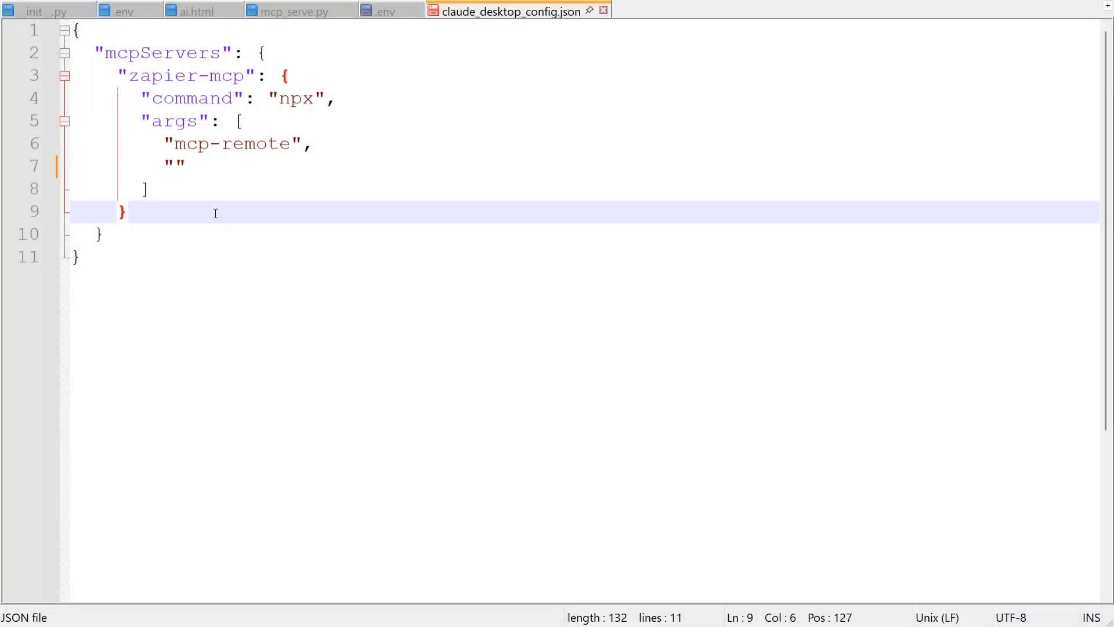
key(ctrl+a)
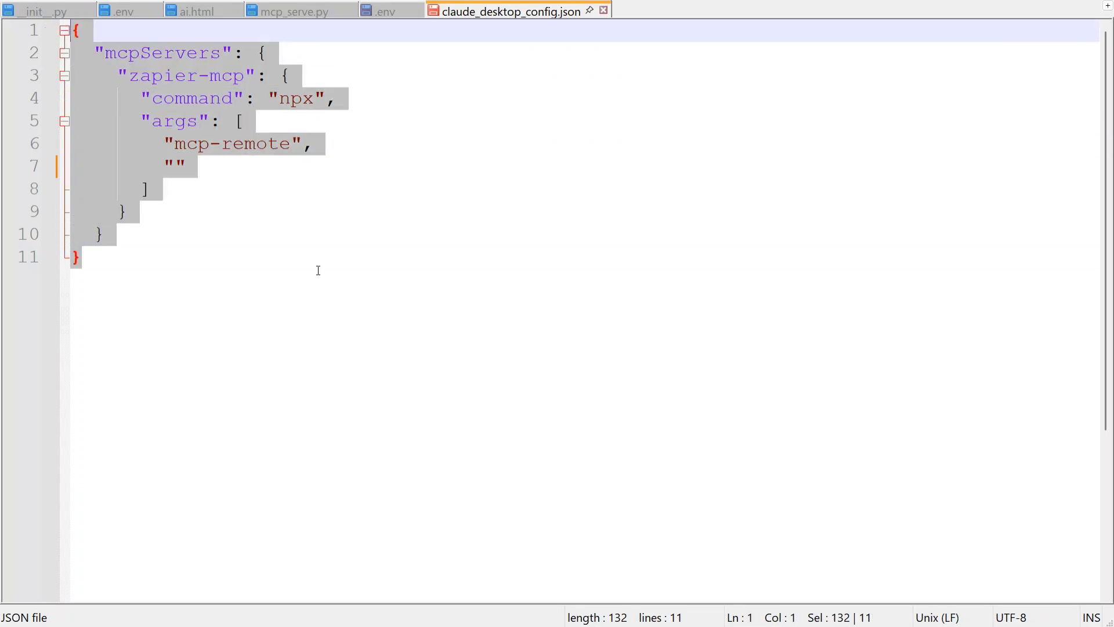
click(318, 270)
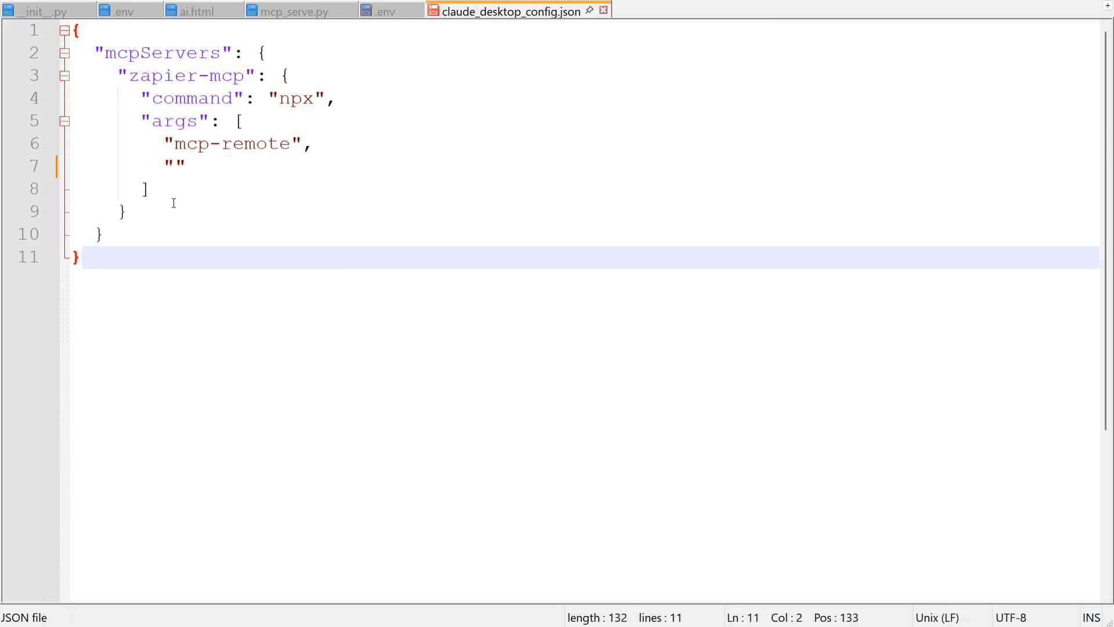
click(177, 168)
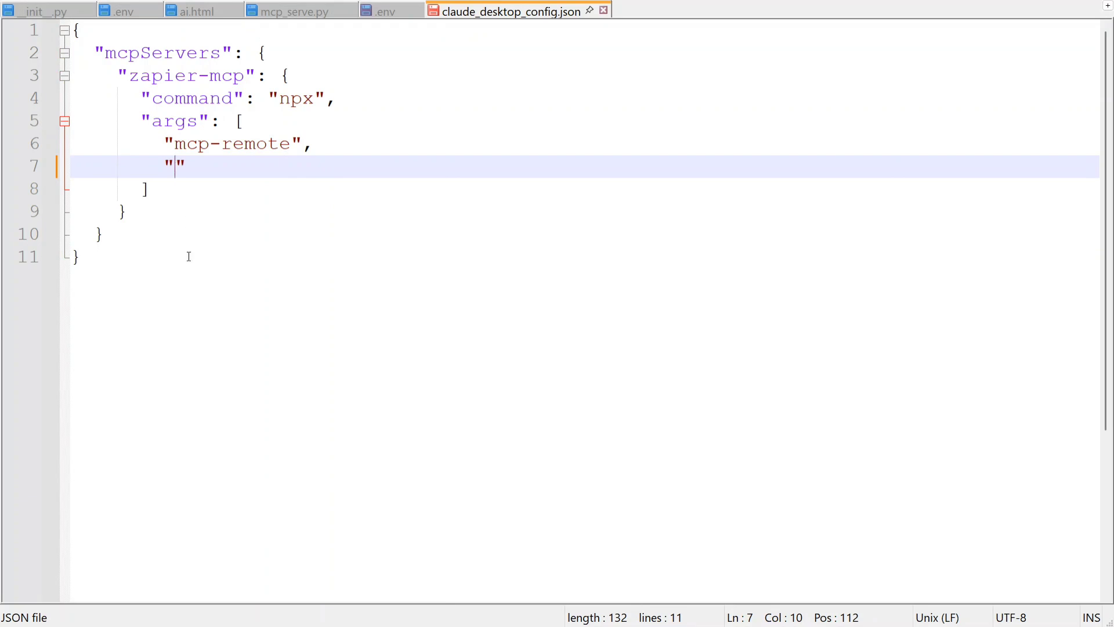
drag(184, 259, 64, 34)
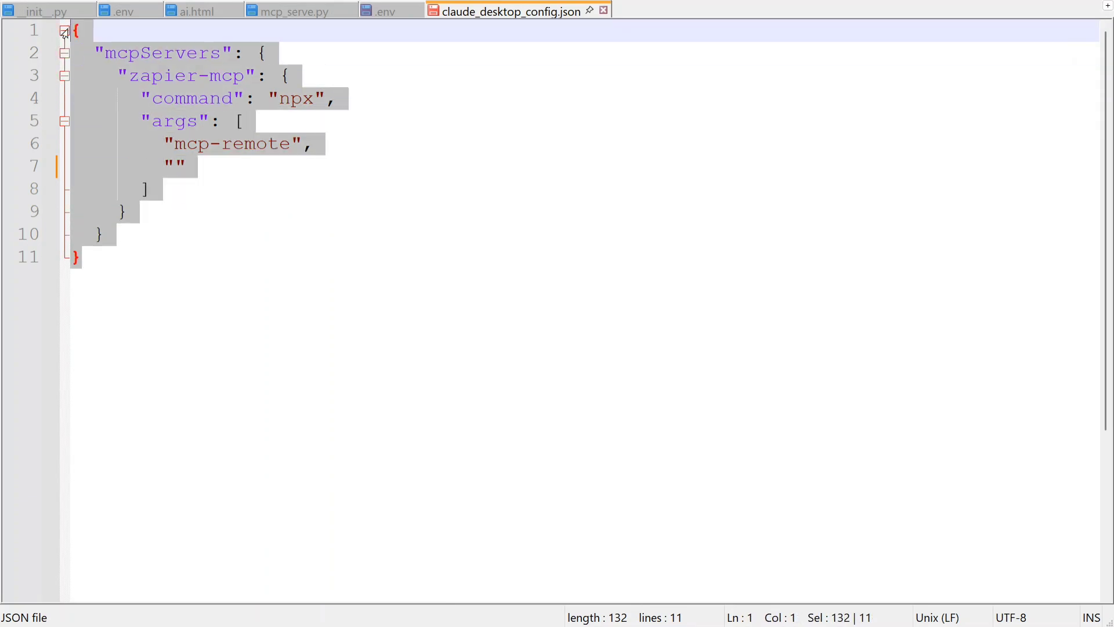